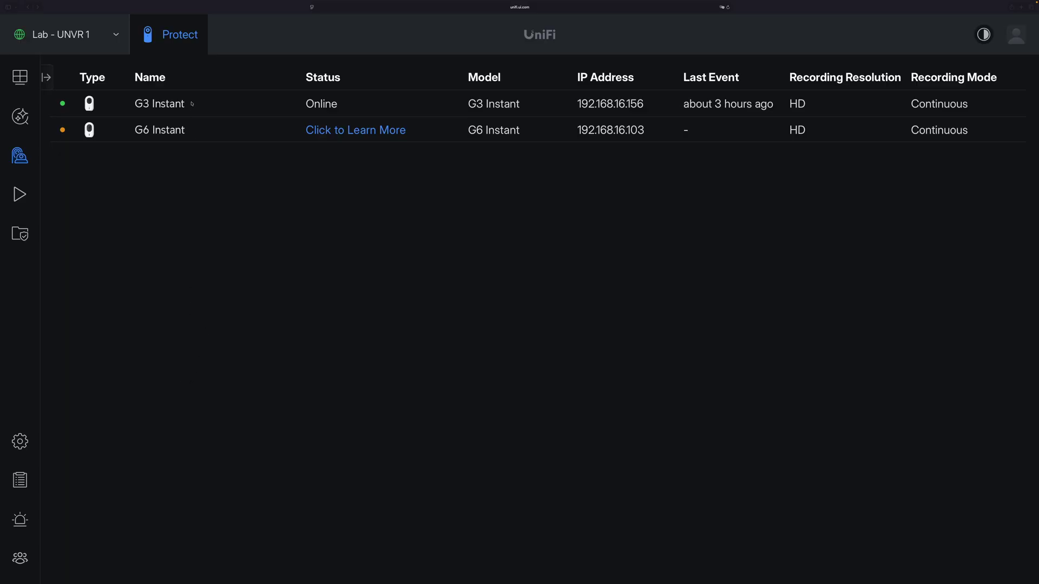
Reveal the G3 Instant's manual recovery code under Manage in its settings panel
left_click(176, 106)
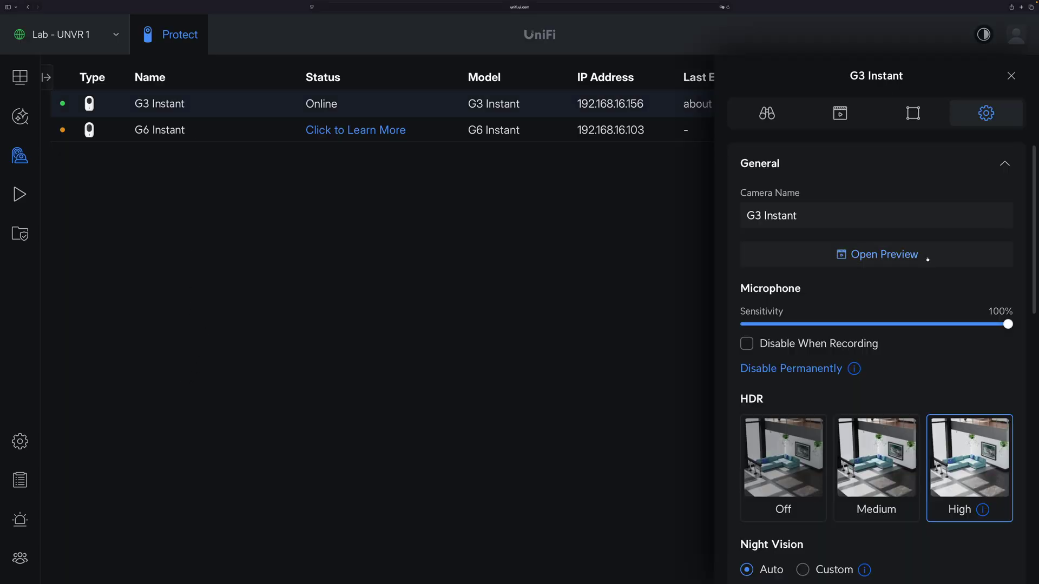
scroll(876, 390, "down", 10)
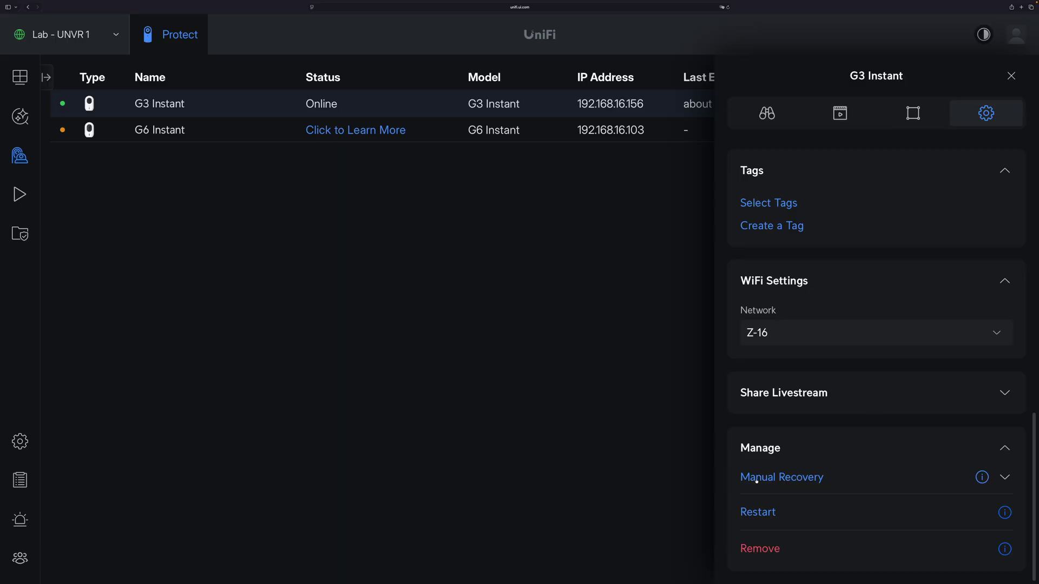
left_click(804, 483)
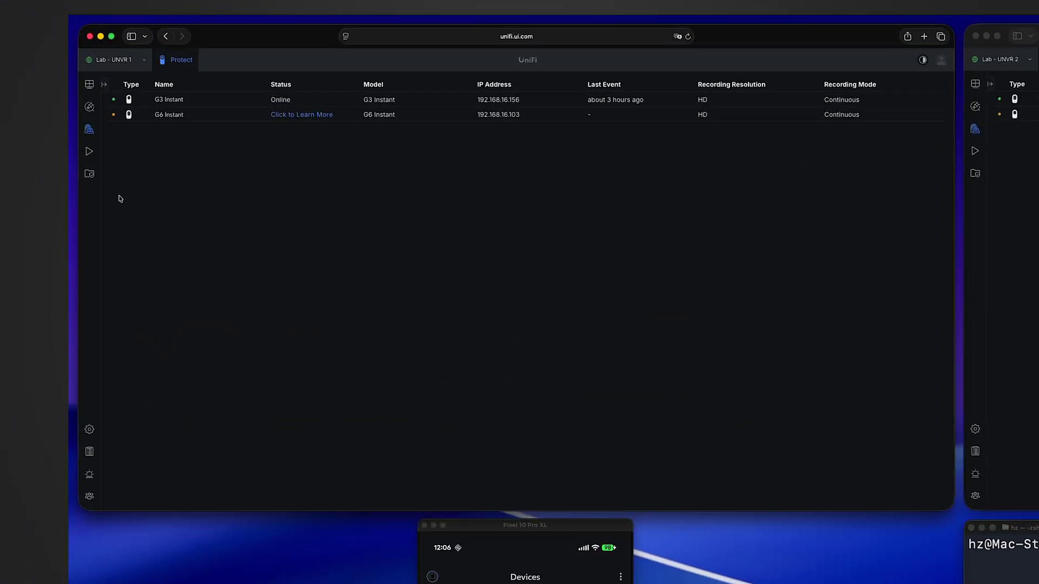
left_click(117, 115)
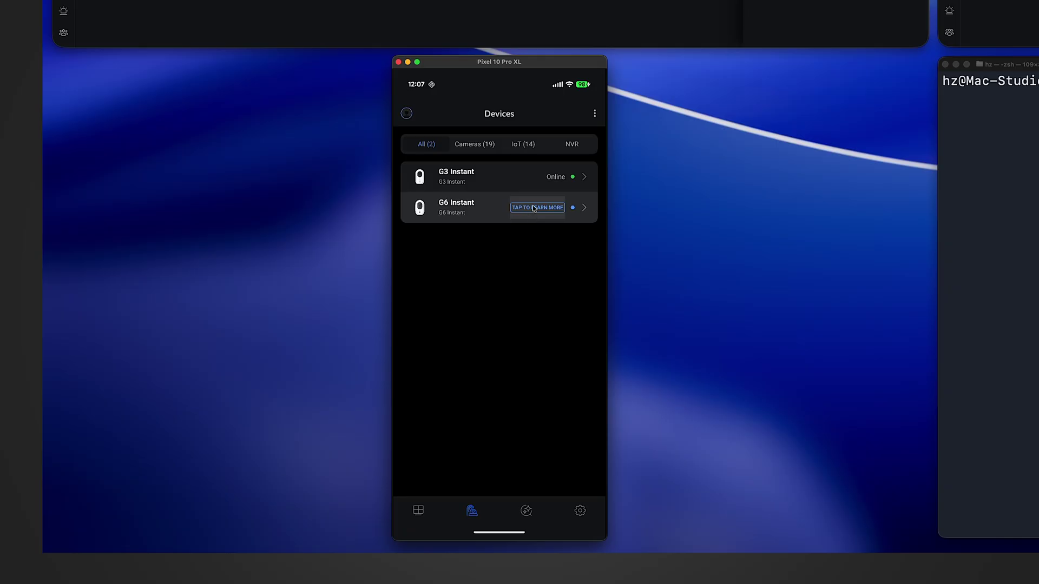
Open the G6 Instant's details in the phone app and expand Other Adoption Method on the web console
left_click(533, 212)
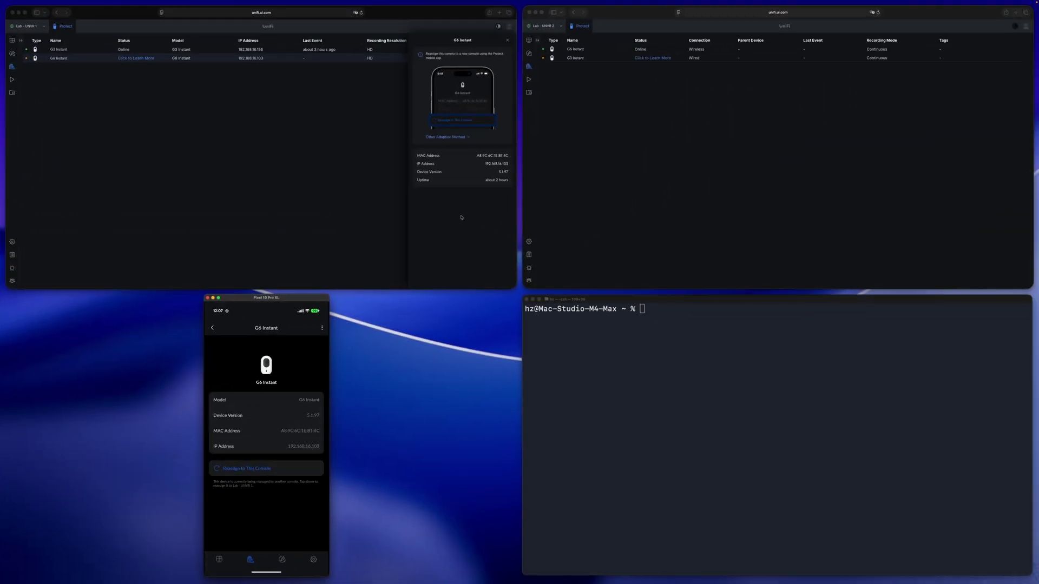
left_click(462, 218)
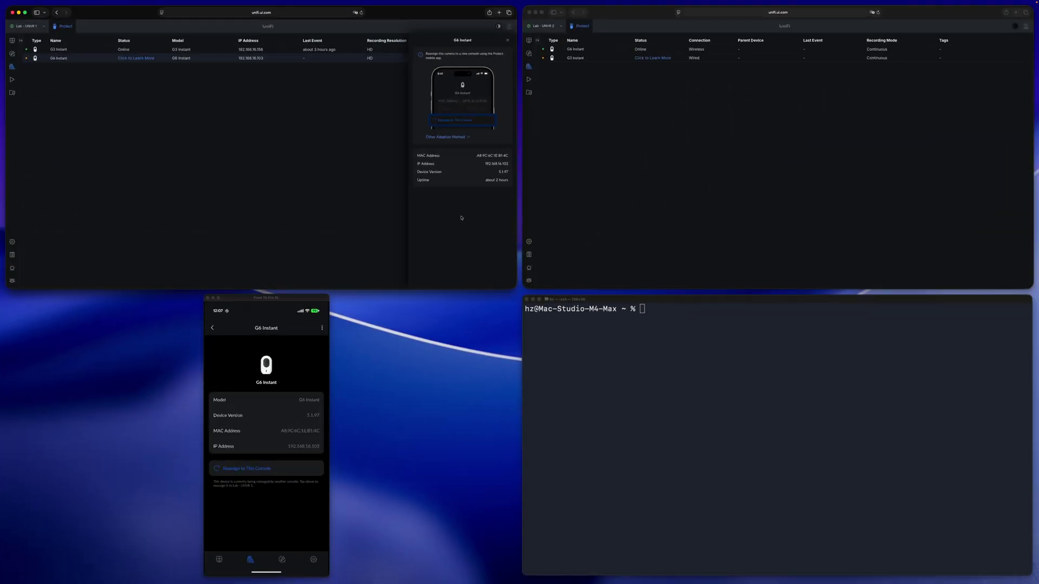
left_click(449, 138)
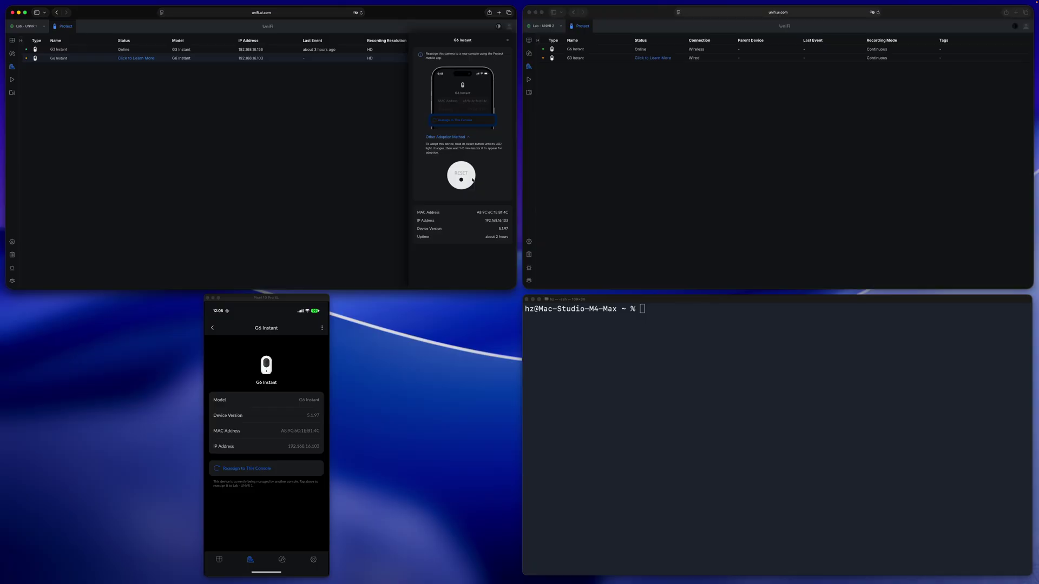
Reassign the G6 Instant to this console from the phone app and wait for it to go Online
left_click(264, 512)
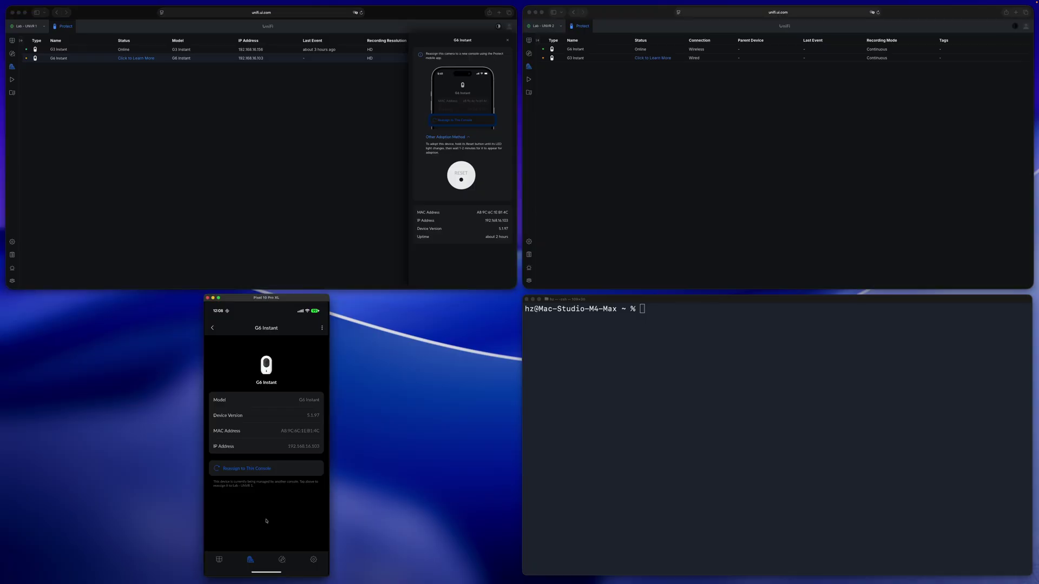
left_click(240, 470)
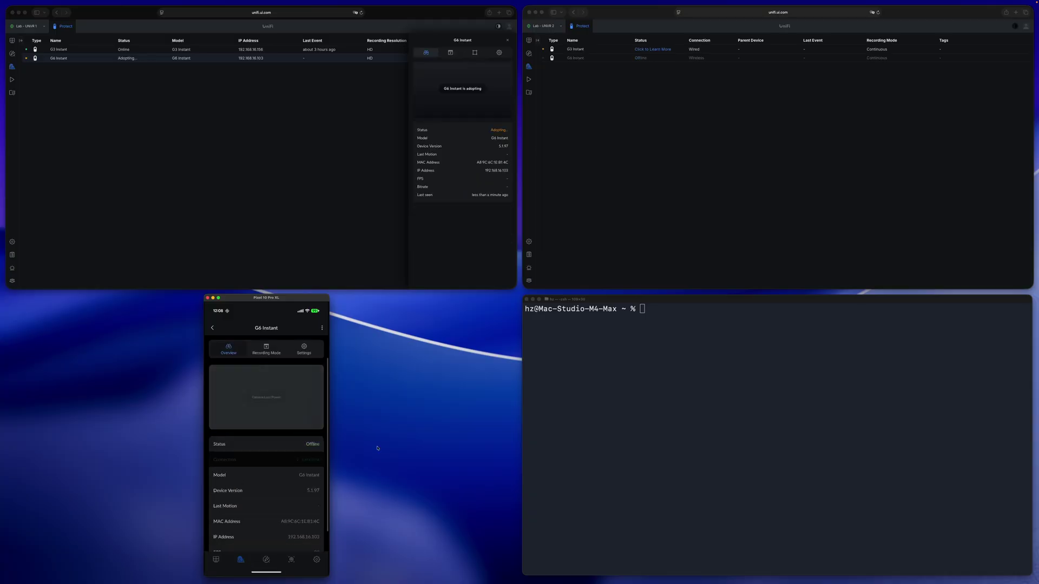
scroll(318, 455, "down", 3)
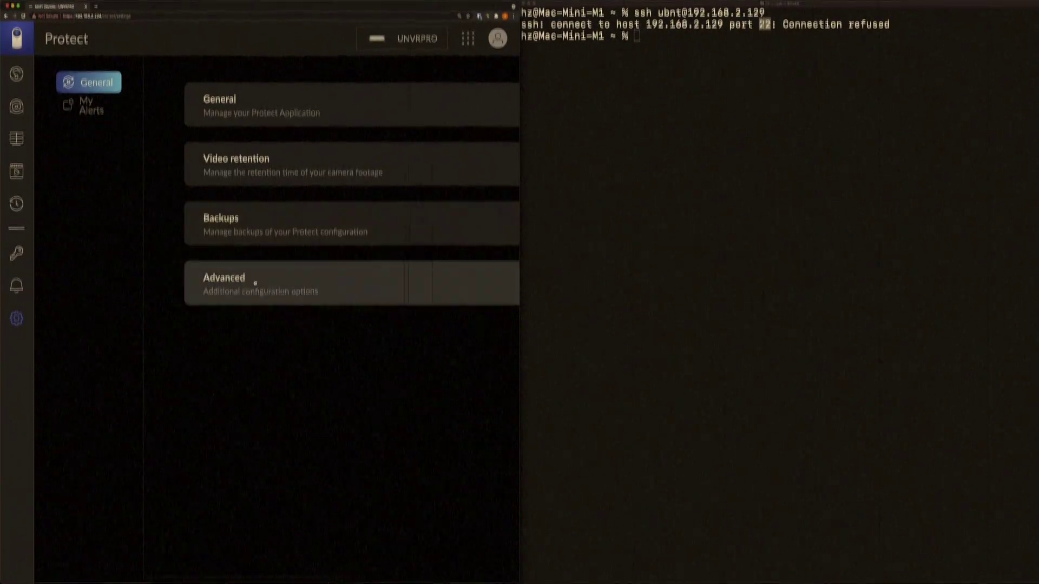
Expand the G6 Instant's advanced configuration options to reach its Manage section
left_click(255, 283)
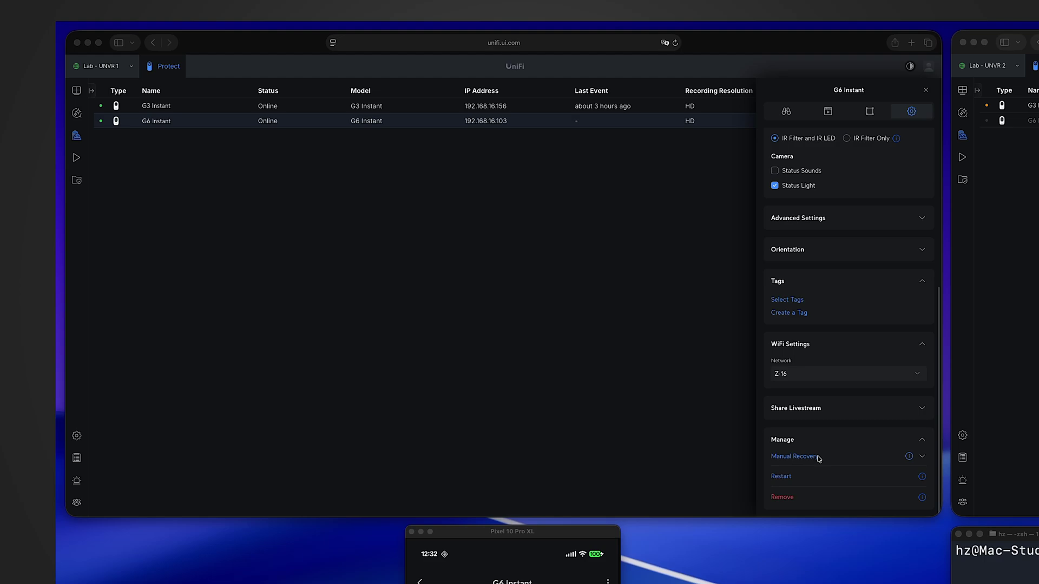
Expand Manual Recovery to show the G6 Instant's masked Recovery Code field
left_click(920, 459)
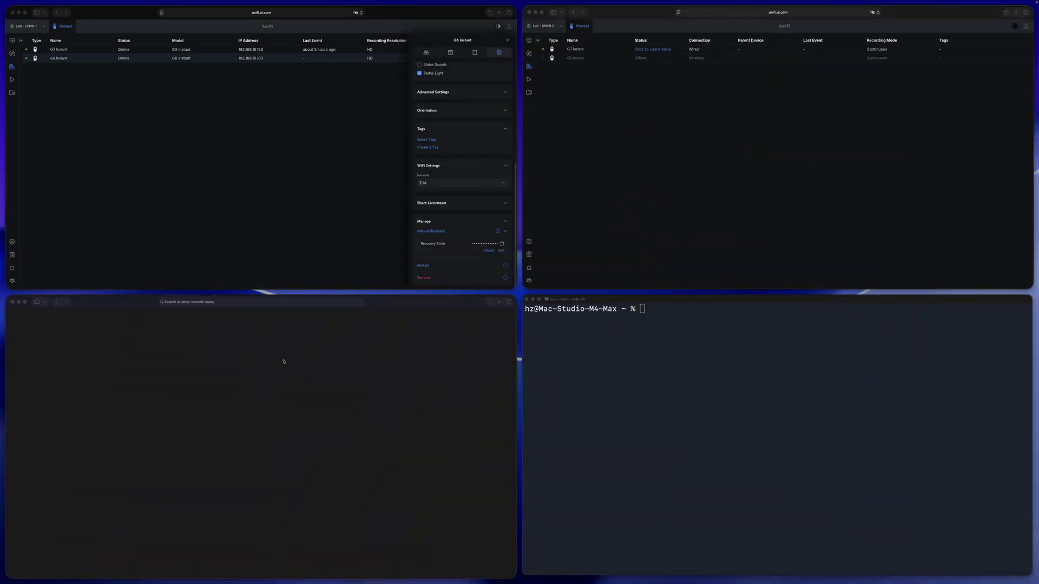
left_click(232, 191)
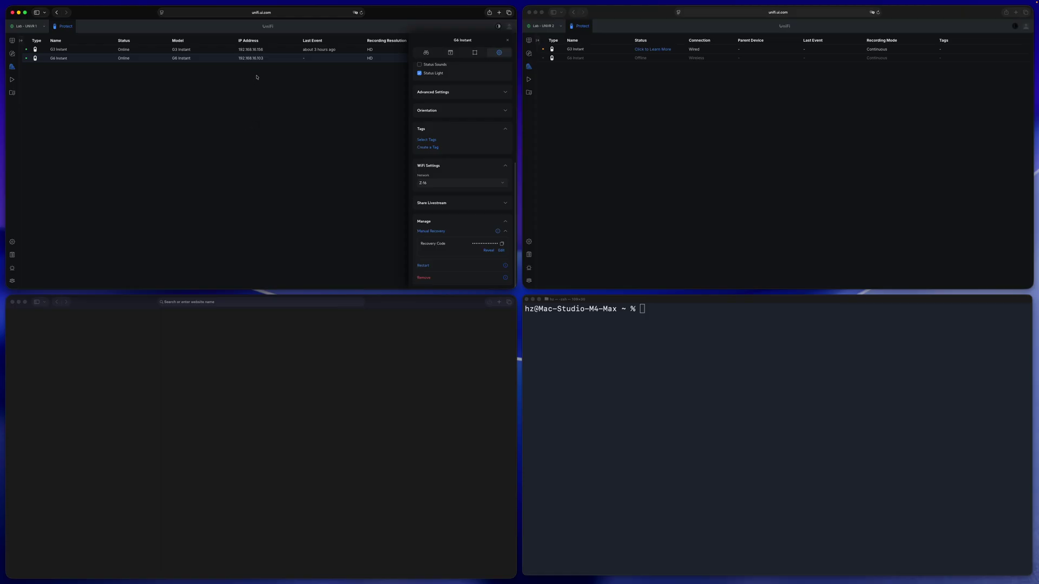
Load the G6 camera's local login page at 192.168.16.103 in the browser
left_click(226, 332)
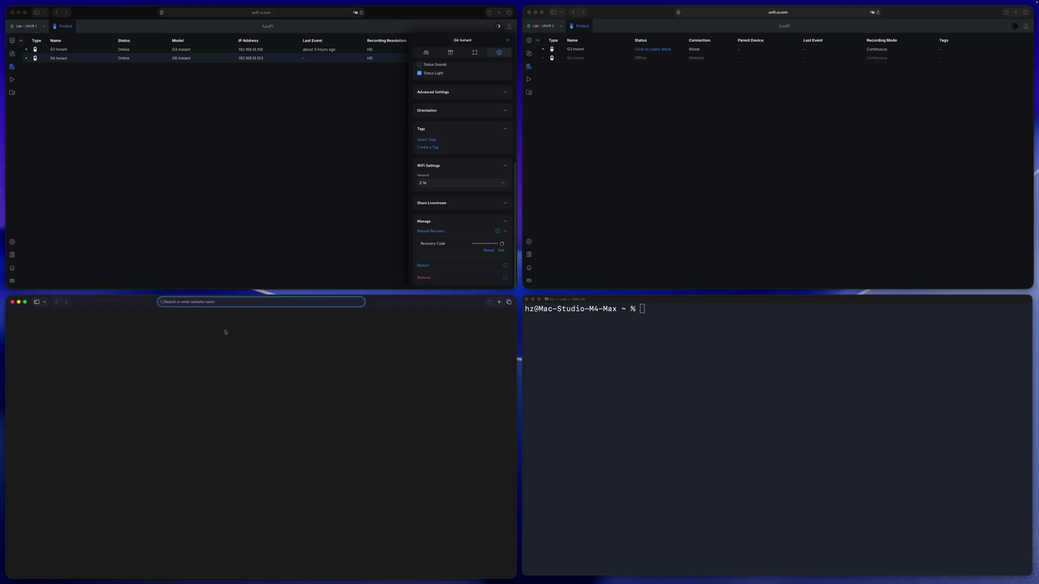
type("192.168.16.103")
key("Return")
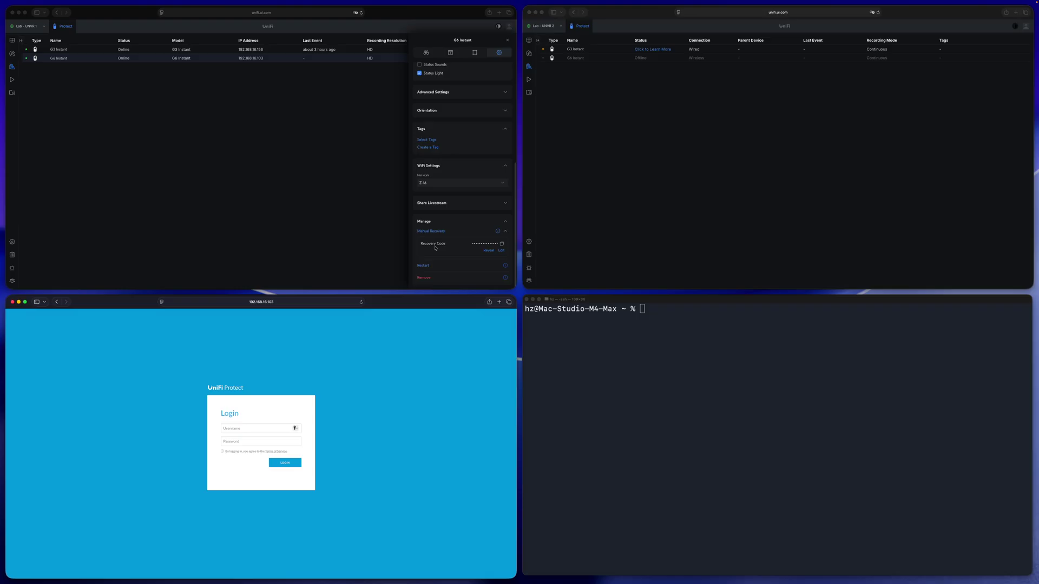
Copy the G6 Instant's recovery code and paste it into the camera login's password field
left_click(502, 244)
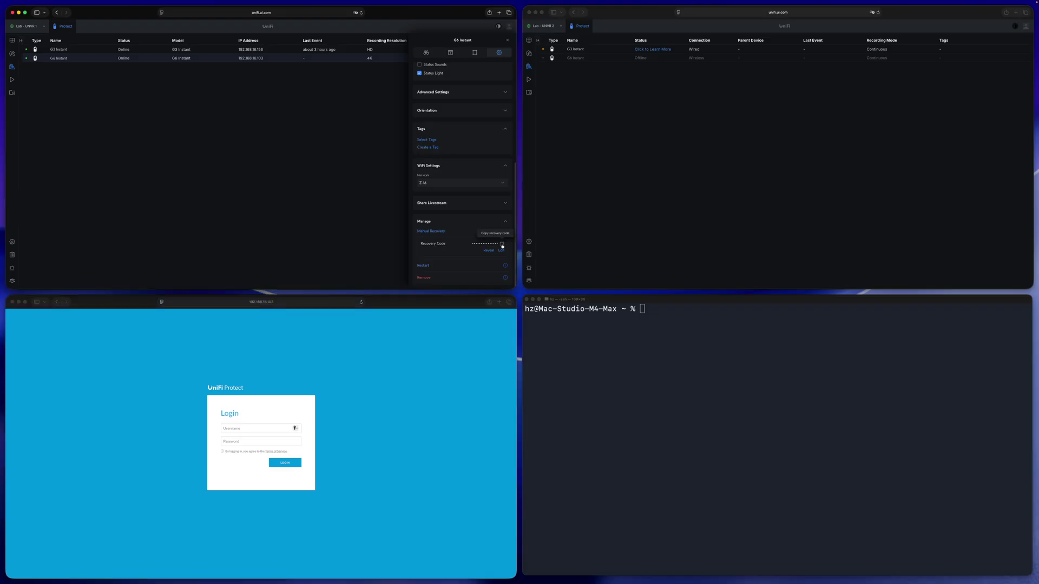
left_click(502, 244)
left_click(278, 442)
key("super+v")
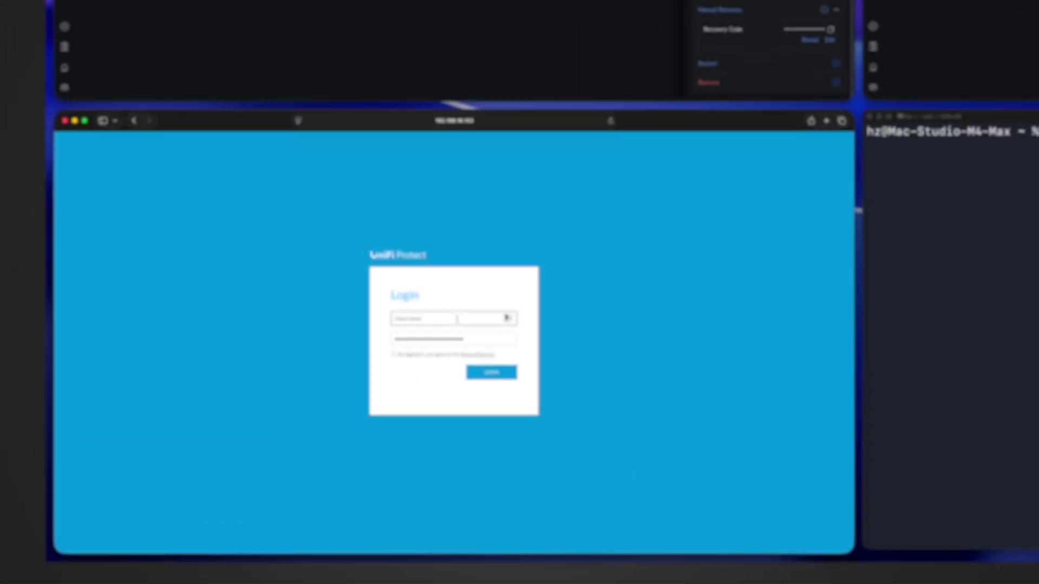
left_click(263, 428)
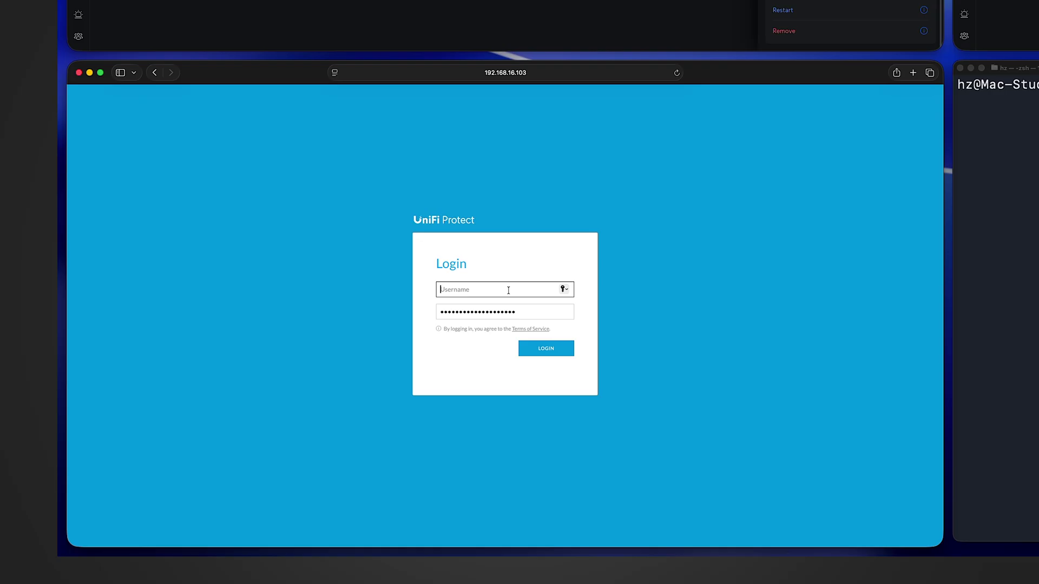
Enter username ubnt and log in to the G6 Instant's local configuration page
type("ubnt")
left_click(553, 353)
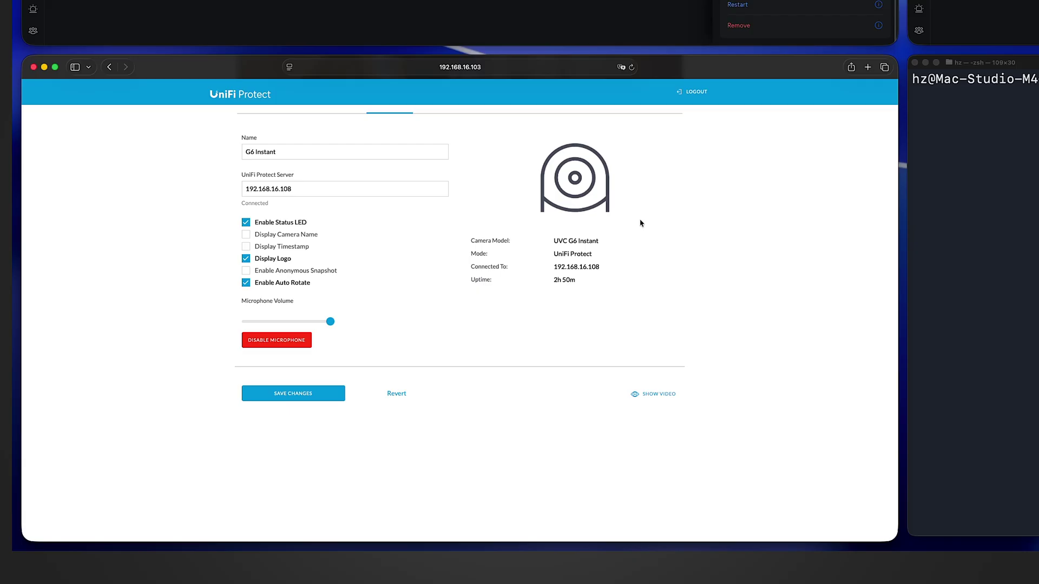
Open the SYSTEM tab on the G6 Instant's local page to review firmware and maintenance
scroll(529, 121, "up", 1)
left_click(530, 119)
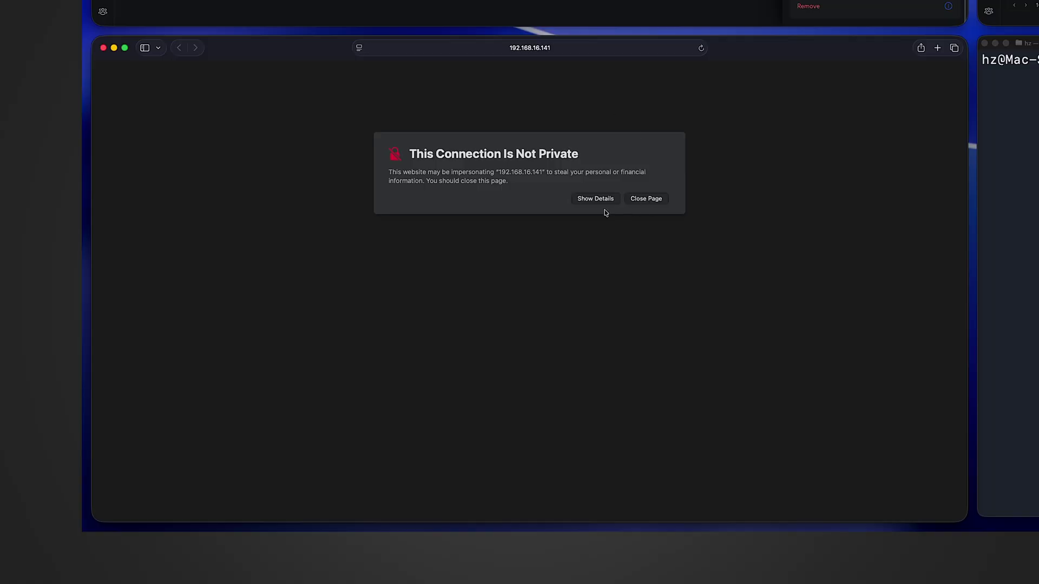
Show details on the 'This Connection Is Not Private' warning and choose to visit the website anyway
left_click(600, 201)
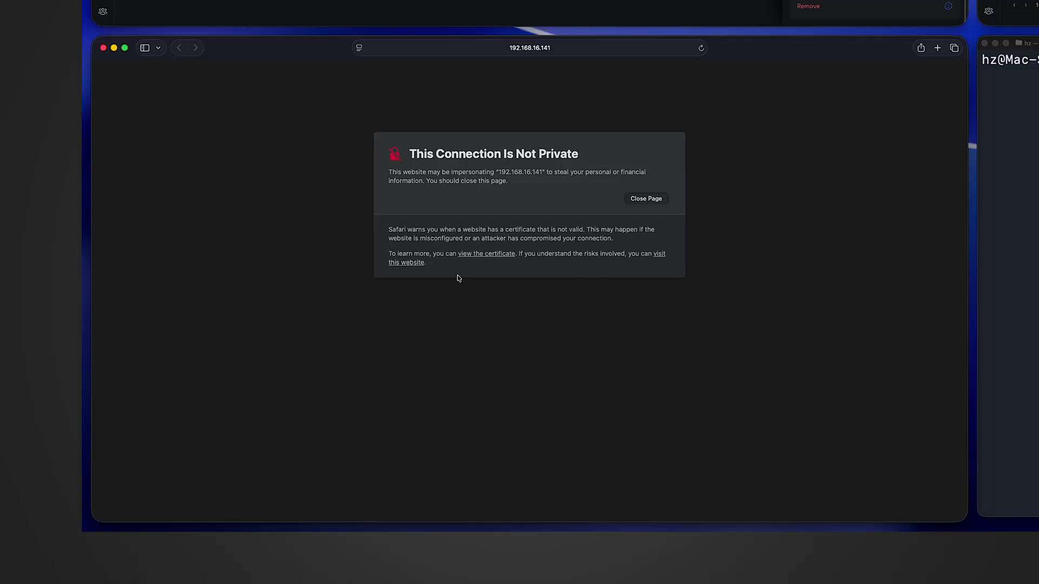
left_click(407, 263)
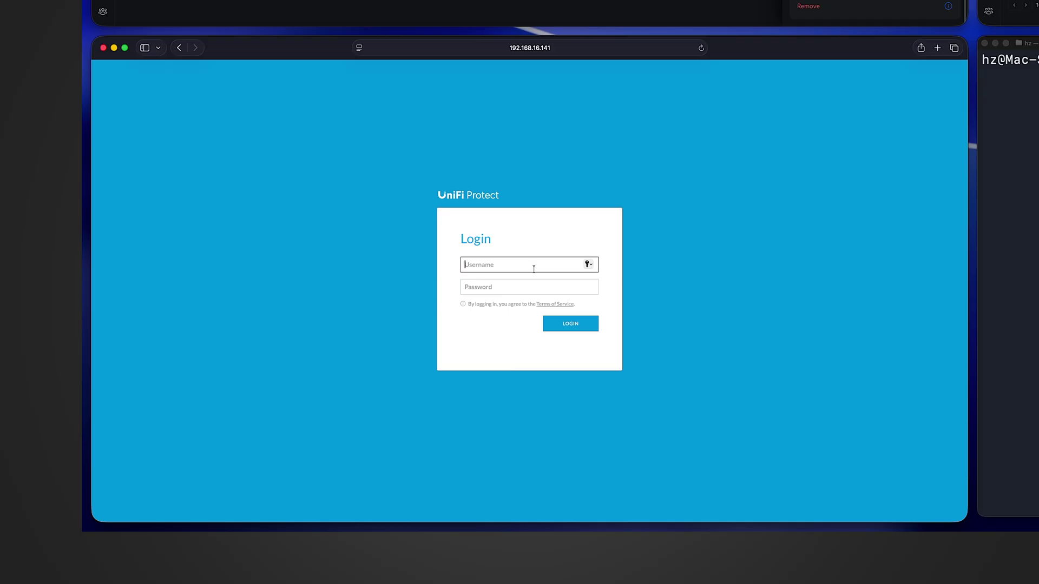
Log in to the 192.168.16.141 camera page as ubnt with its password, dismissing the autofill suggestions
type("ubnt")
left_click(534, 291)
left_click(713, 255)
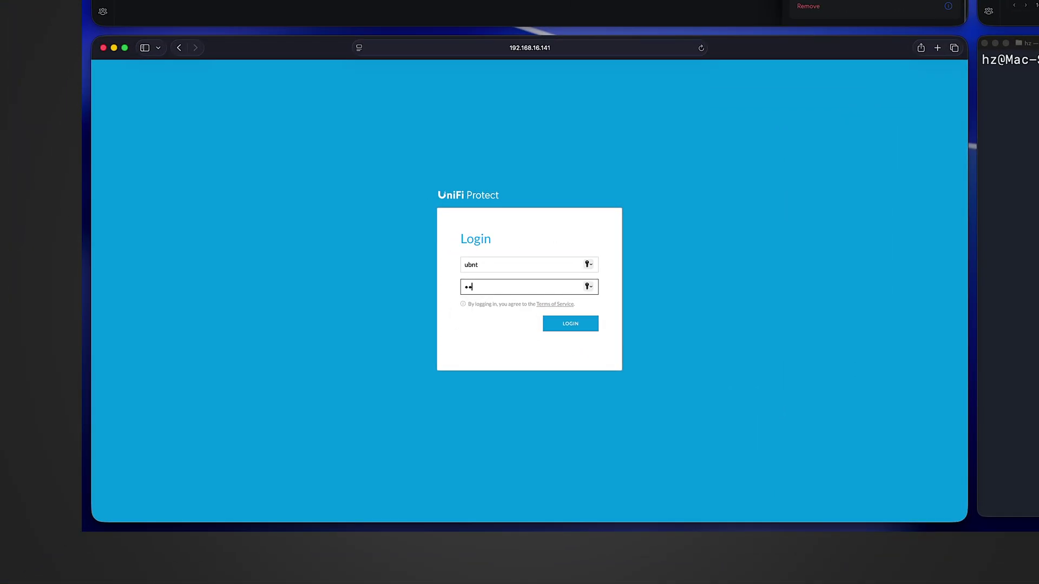
left_click(586, 326)
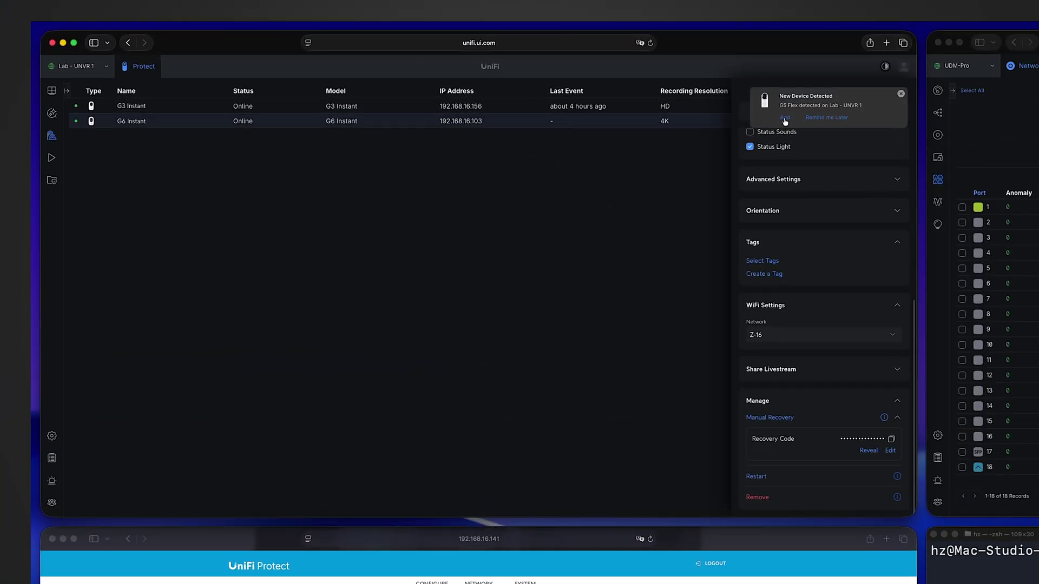
Adopt the new G5 Flex and show its Manual Recovery code, then the offline G6 Instant's code on Lab - UNVR 2
left_click(785, 118)
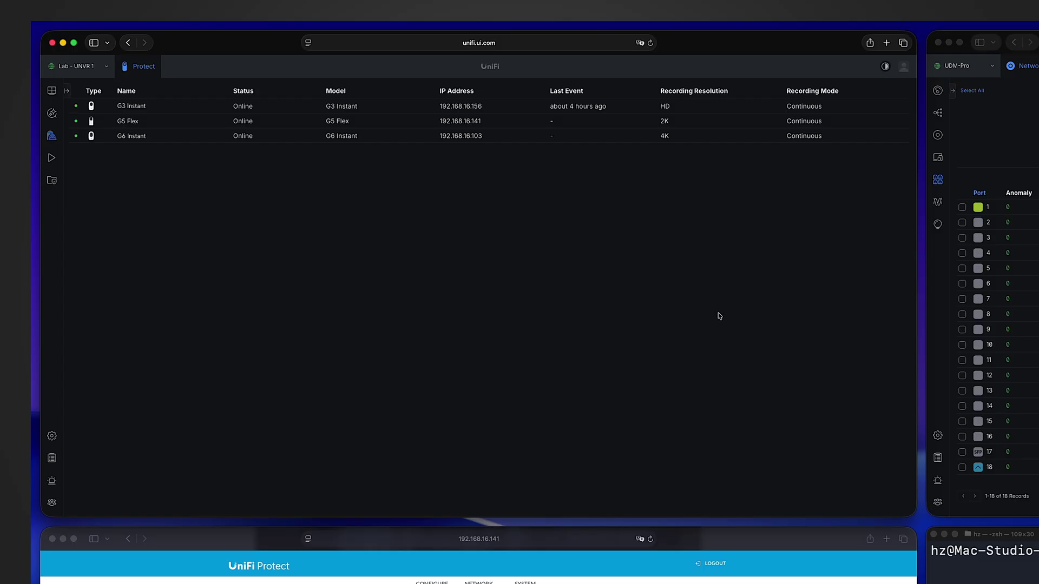
left_click(763, 121)
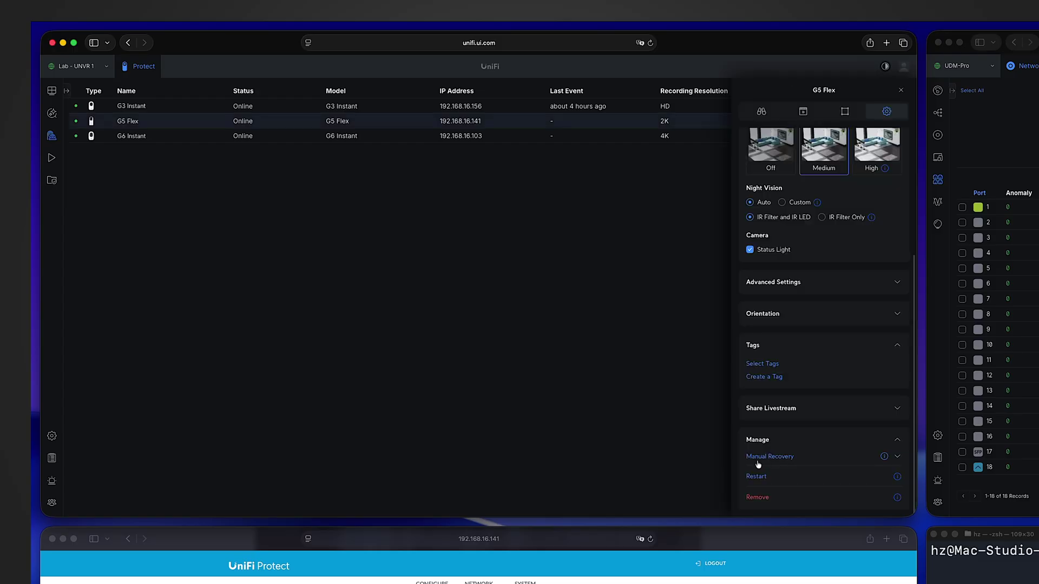
left_click(897, 457)
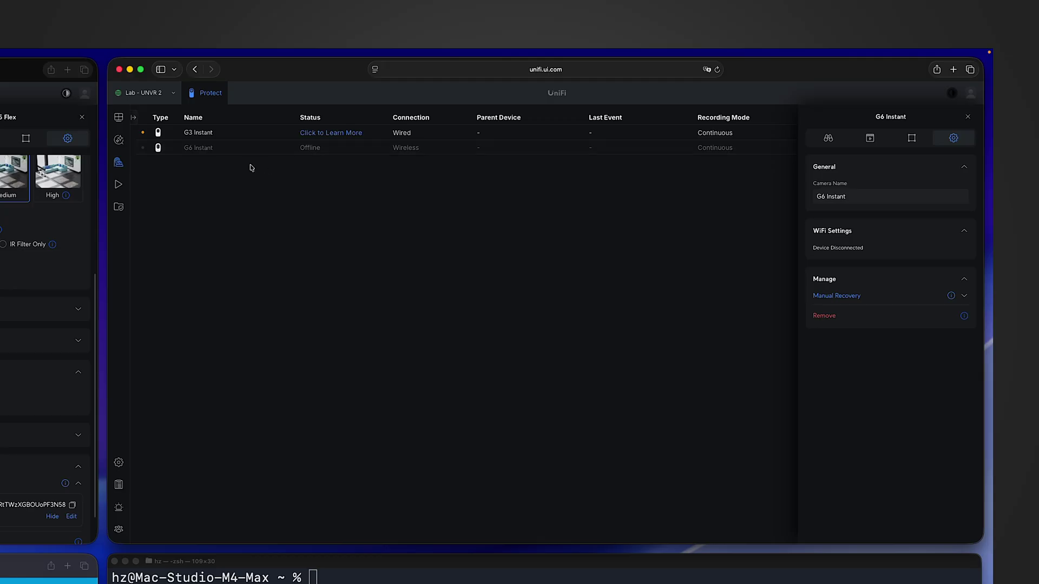
left_click(284, 152)
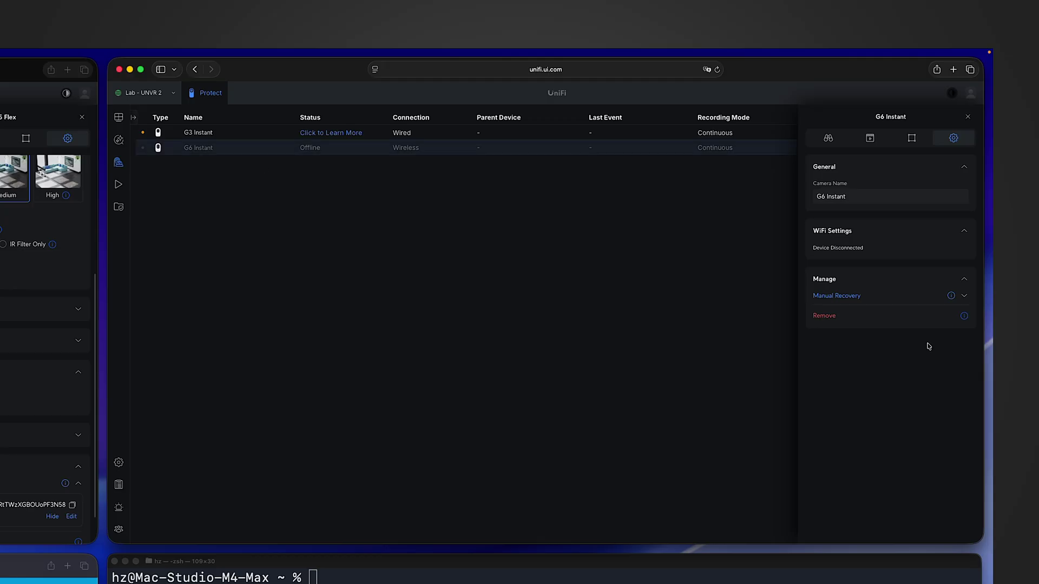
left_click(963, 296)
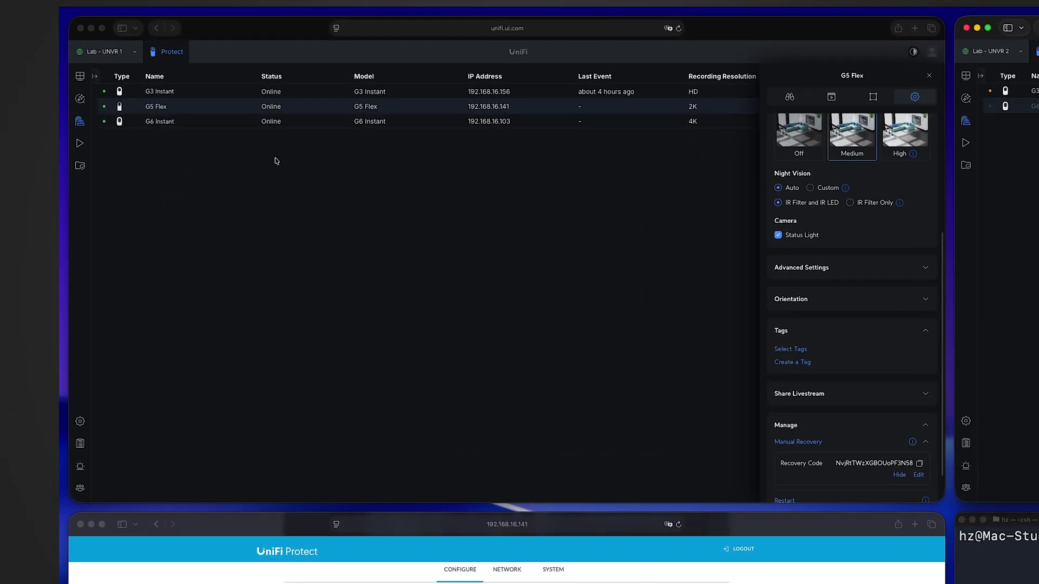
Select the G6 Instant camera and reveal its Recovery Code under Manual Recovery
left_click(268, 121)
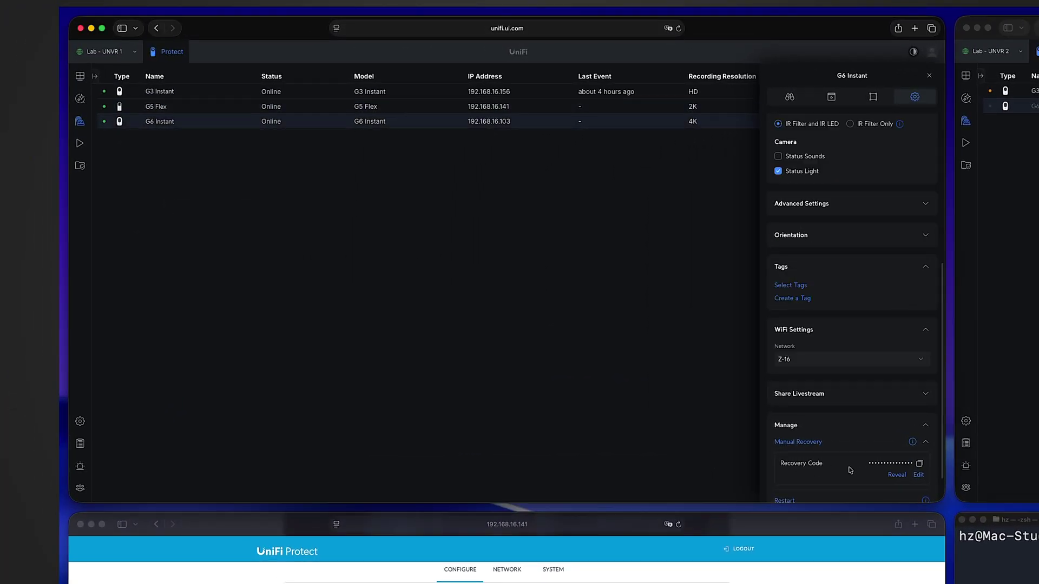
left_click(896, 475)
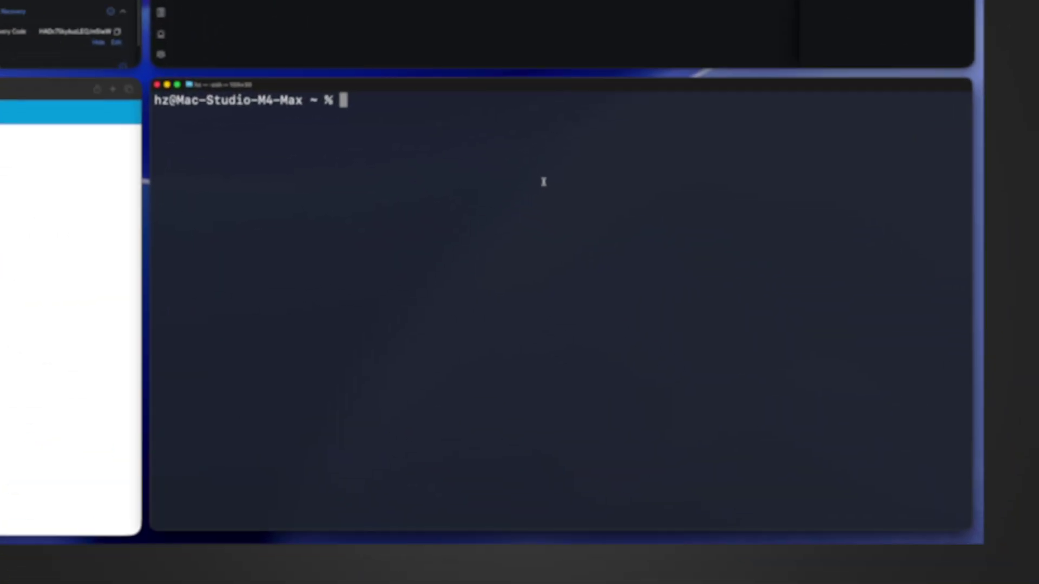
Begin an SSH command to the camera as user ubnt ('ssh ubnt@')
type("ssh ubnt")
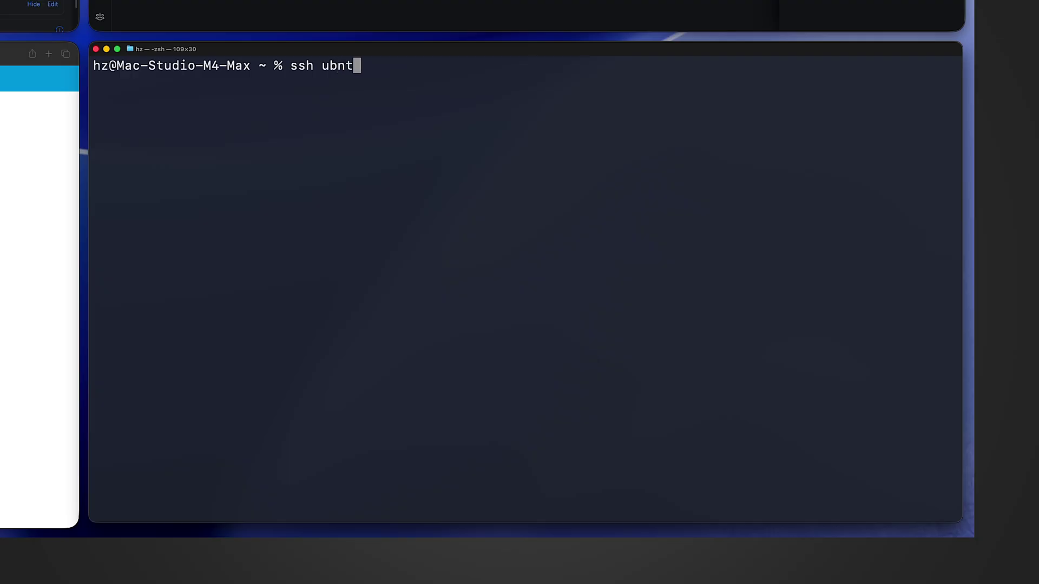
type("@")
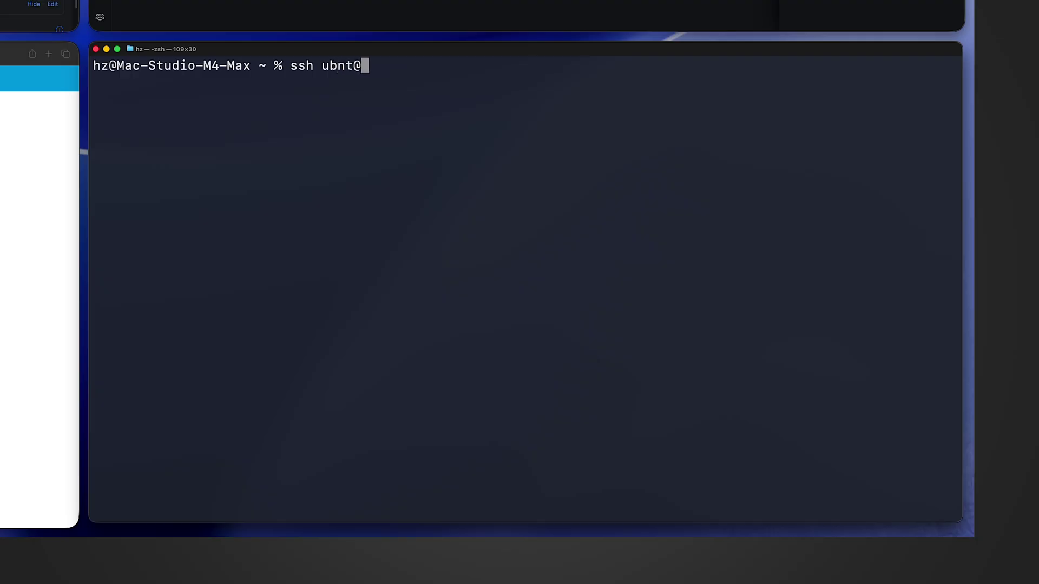